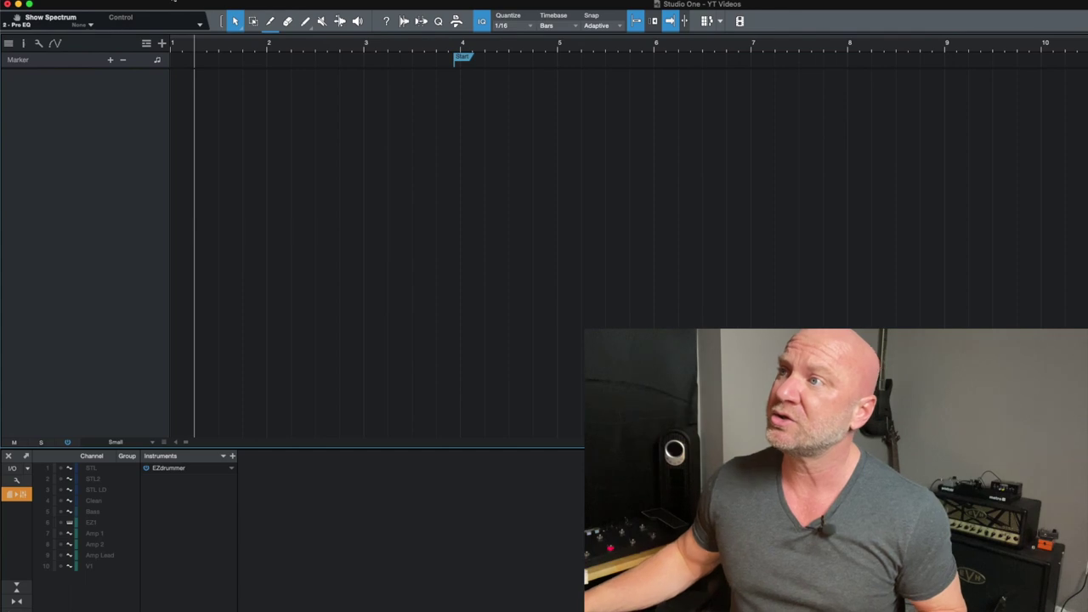
Step: Add one mono audio track named POD Go, with Input L as its input and Main as its output
{"action": "left_click", "coordinate": [189, 7]}
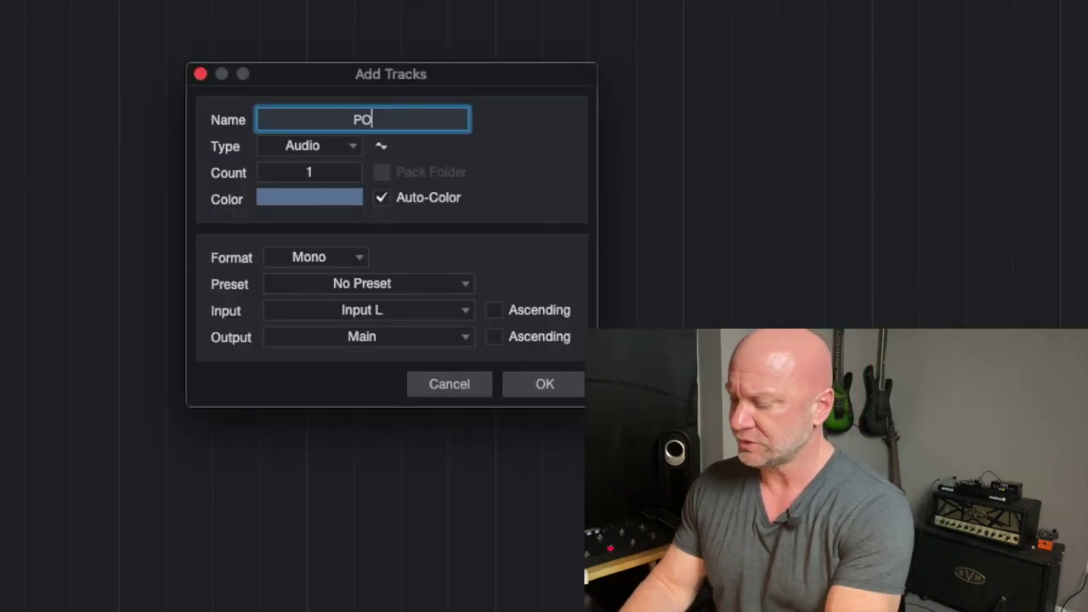
{"action": "type", "text": "POD Go"}
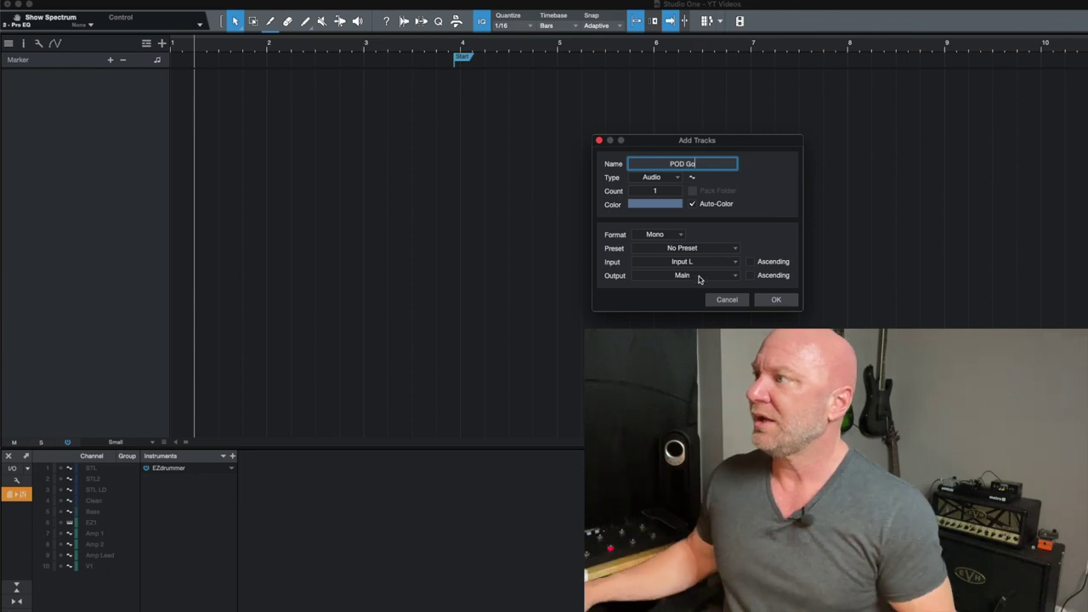
{"action": "left_click", "coordinate": [773, 300]}
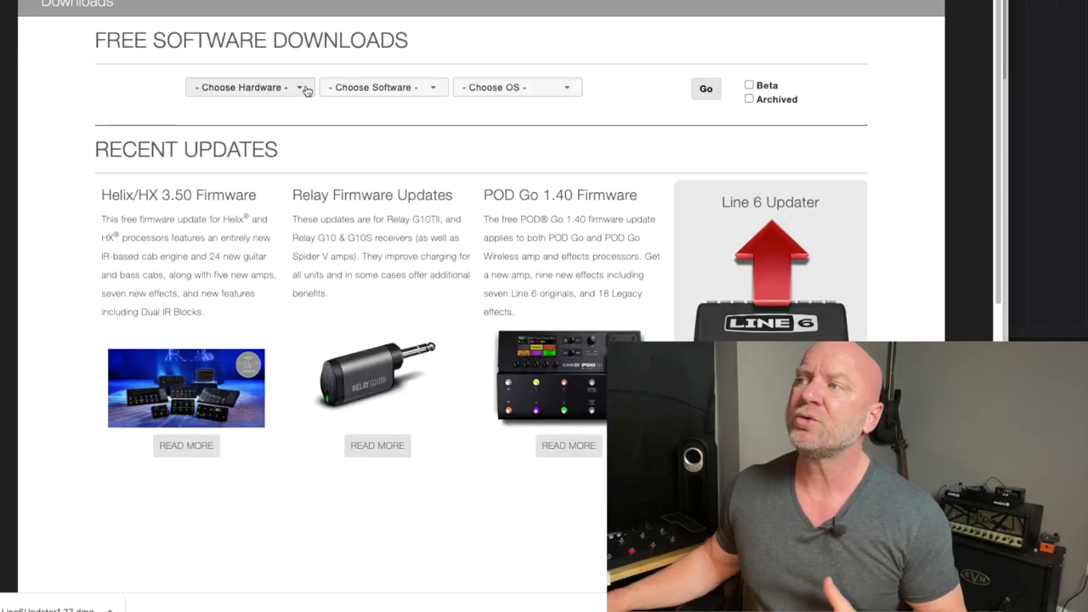
Step: Choose POD Go as the hardware on the Line 6 software downloads page
{"action": "left_click", "coordinate": [100, 328]}
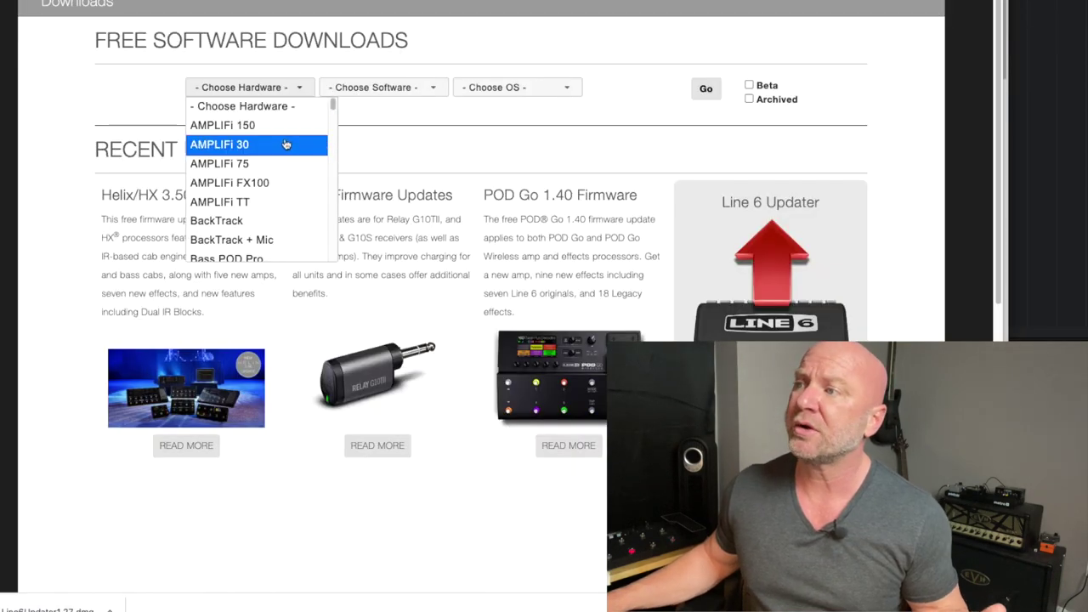
{"action": "scroll", "coordinate": [287, 147], "scroll_direction": "down", "scroll_amount": 10}
{"action": "scroll", "coordinate": [269, 170], "scroll_direction": "up", "scroll_amount": 5}
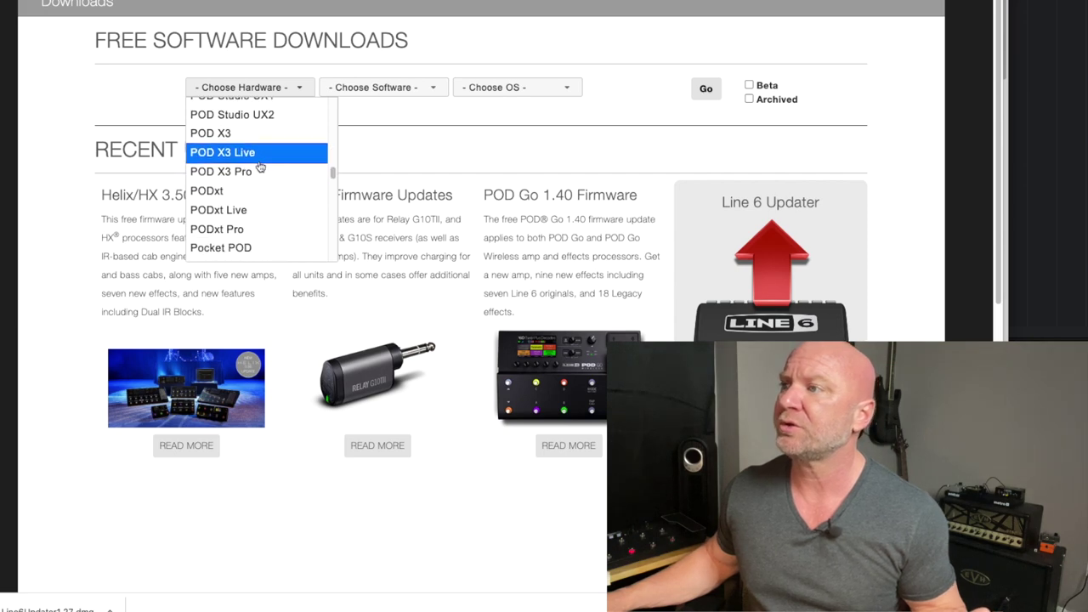
{"action": "scroll", "coordinate": [259, 170], "scroll_direction": "up", "scroll_amount": 5}
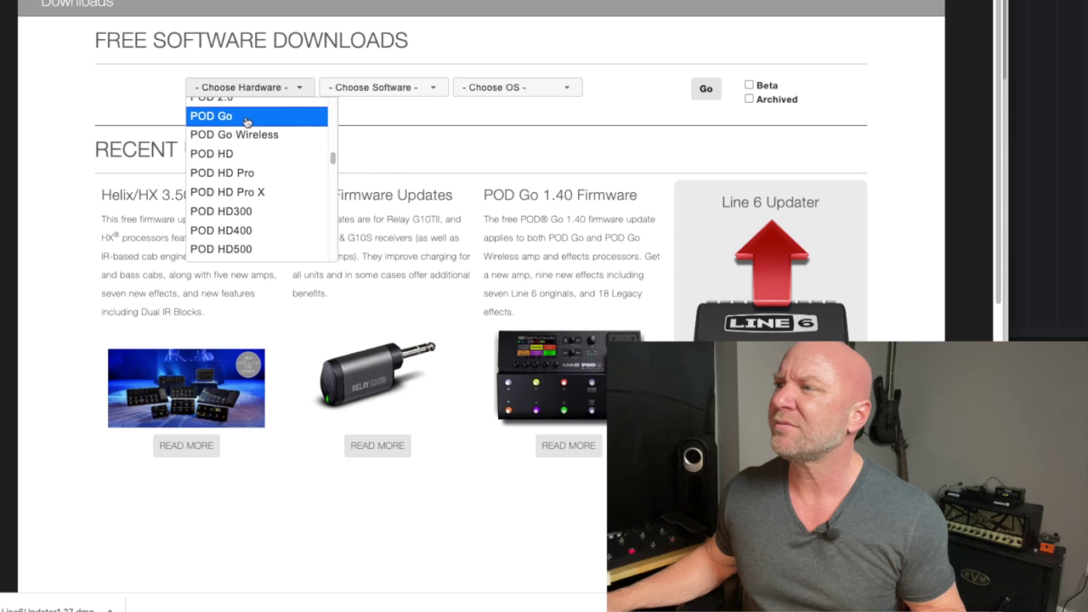
{"action": "left_click", "coordinate": [246, 120]}
Step: Set the software to POD Go Edit and the operating system to Mac OS X, and run the download search
{"action": "left_click", "coordinate": [416, 94]}
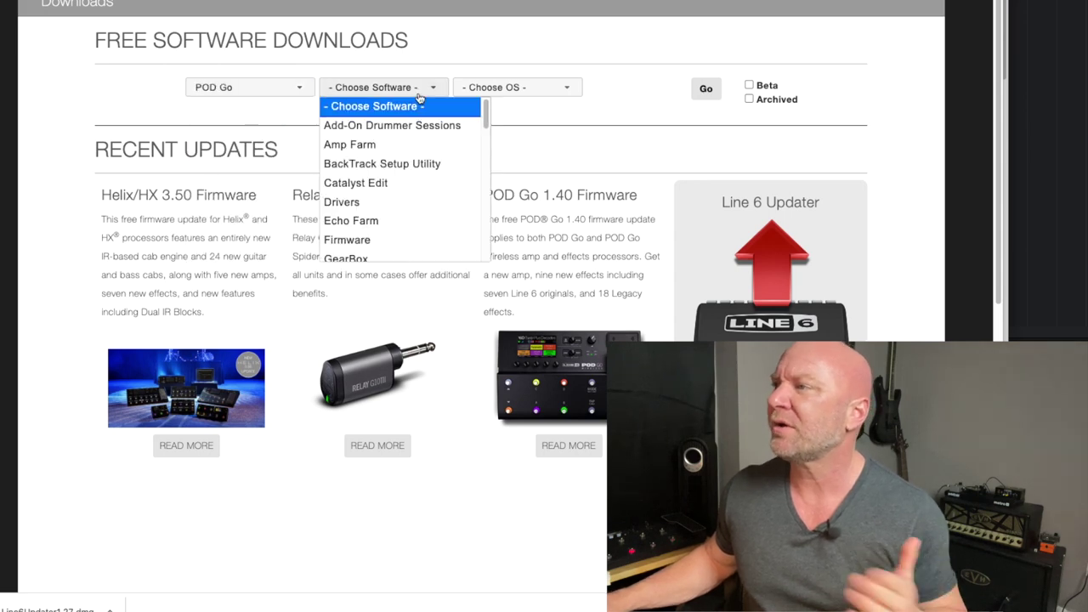
{"action": "left_click_drag", "start_coordinate": [489, 123], "coordinate": [490, 199]}
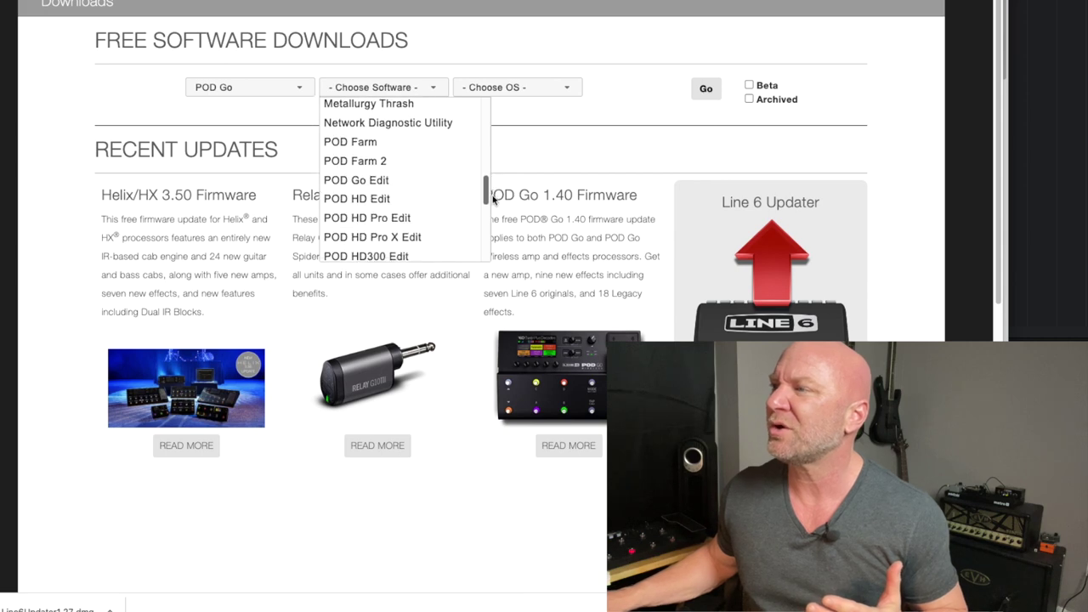
{"action": "left_click", "coordinate": [374, 186]}
{"action": "left_click", "coordinate": [544, 89]}
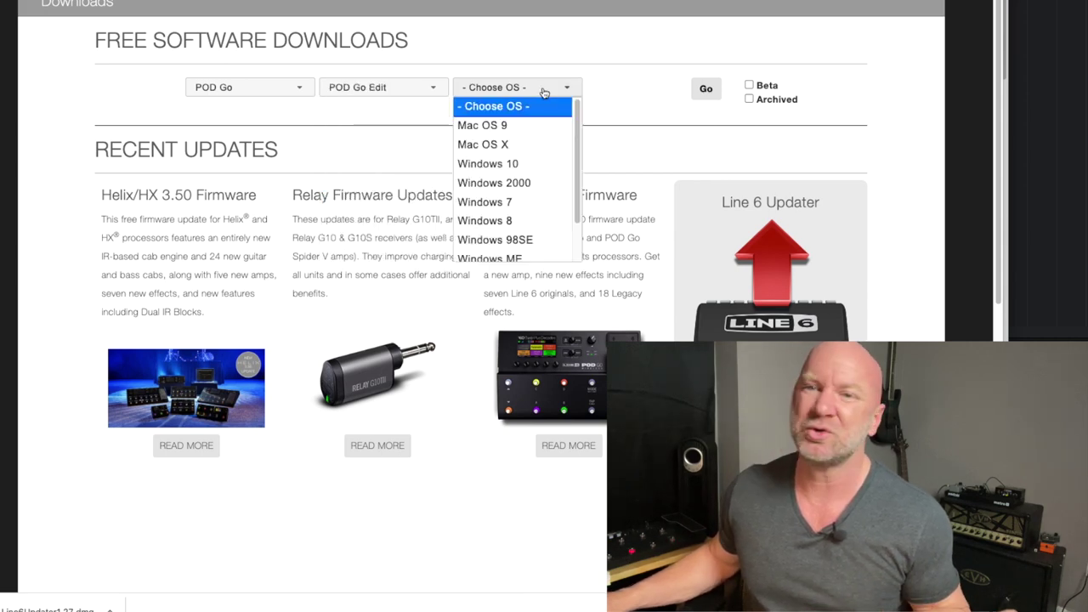
{"action": "left_click", "coordinate": [526, 145]}
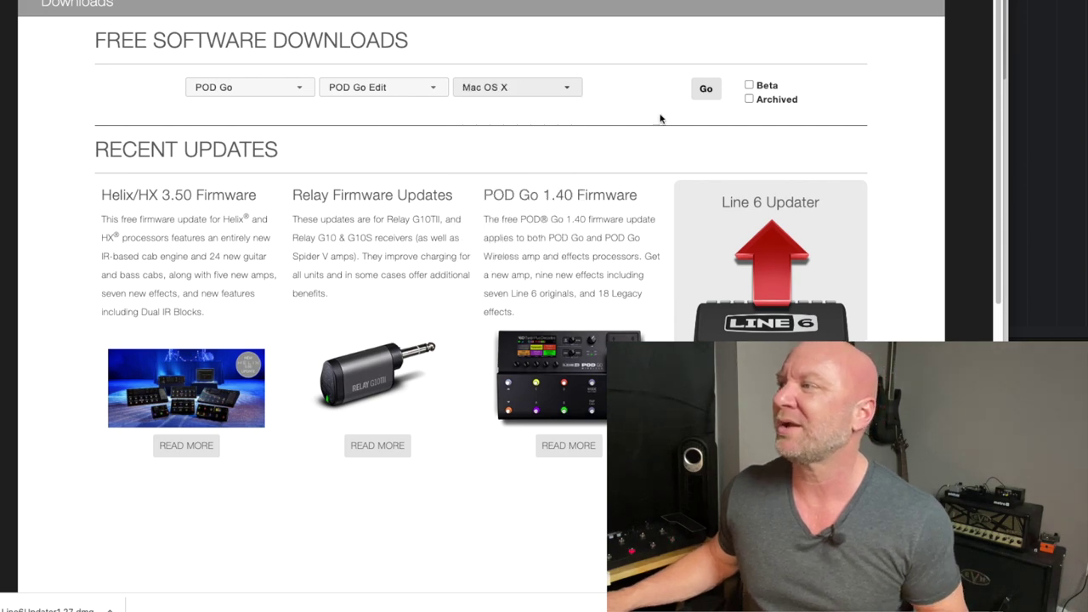
{"action": "left_click", "coordinate": [704, 94]}
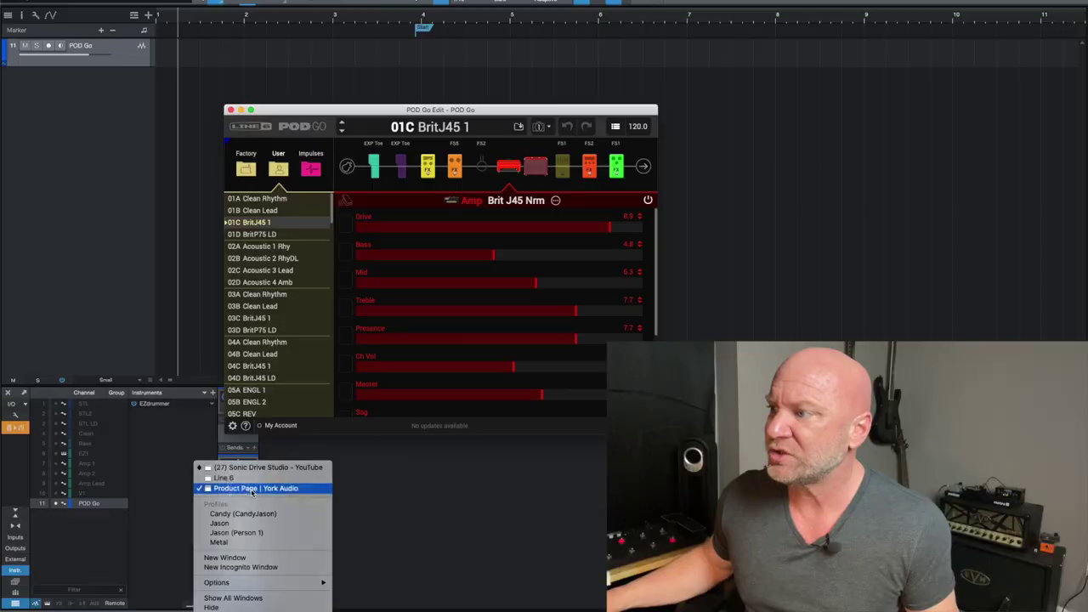
Step: Switch to the browser window with York Audio's MRSH 412 MV30-Dual product page and view the cab pack
{"action": "left_click", "coordinate": [252, 489]}
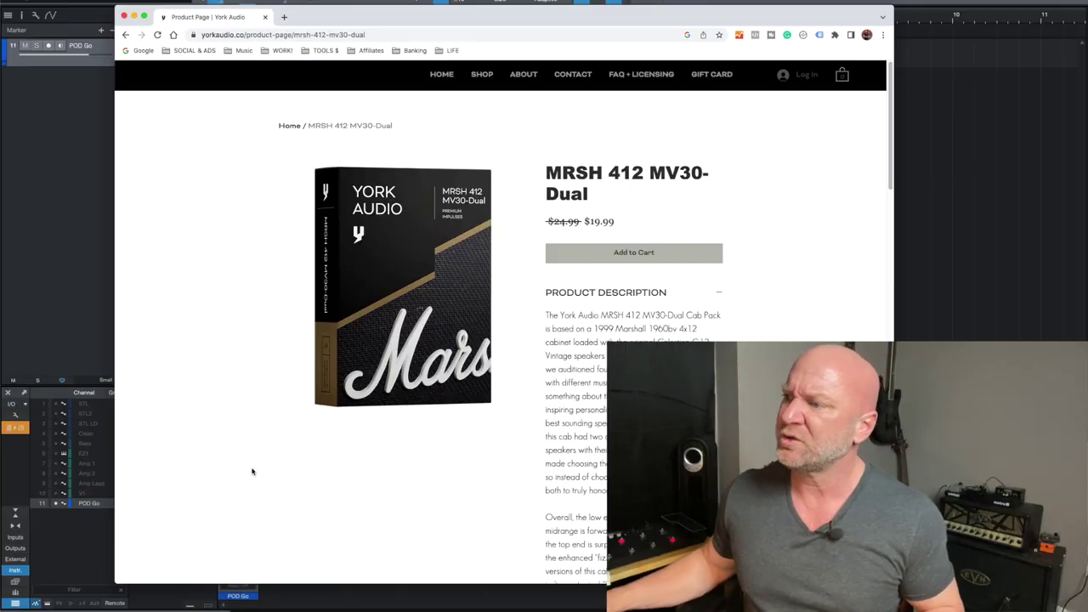
{"action": "left_click_drag", "start_coordinate": [508, 60], "coordinate": [406, 17]}
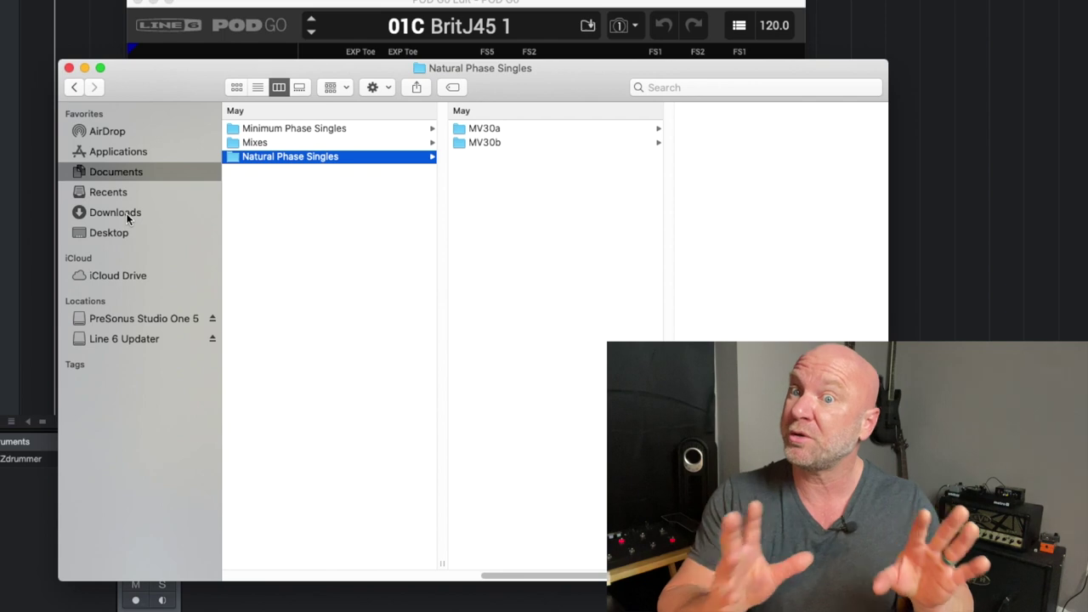
Step: Browse the Documents folder and open the YA MRSH 412 MV30-Dual folder inside the York Audio pack
{"action": "left_click", "coordinate": [111, 171]}
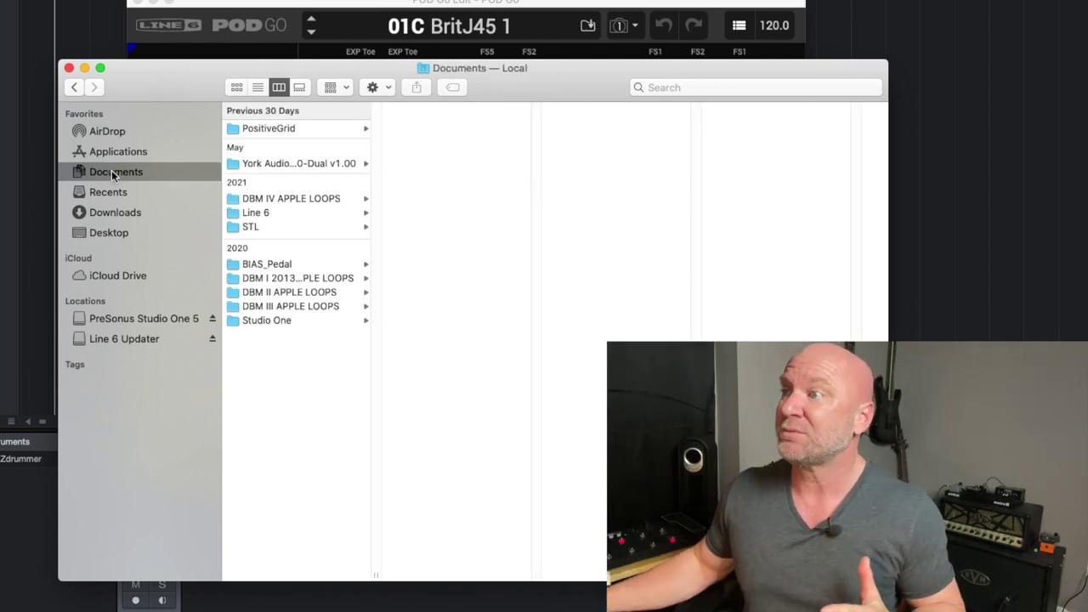
{"action": "left_click", "coordinate": [281, 321]}
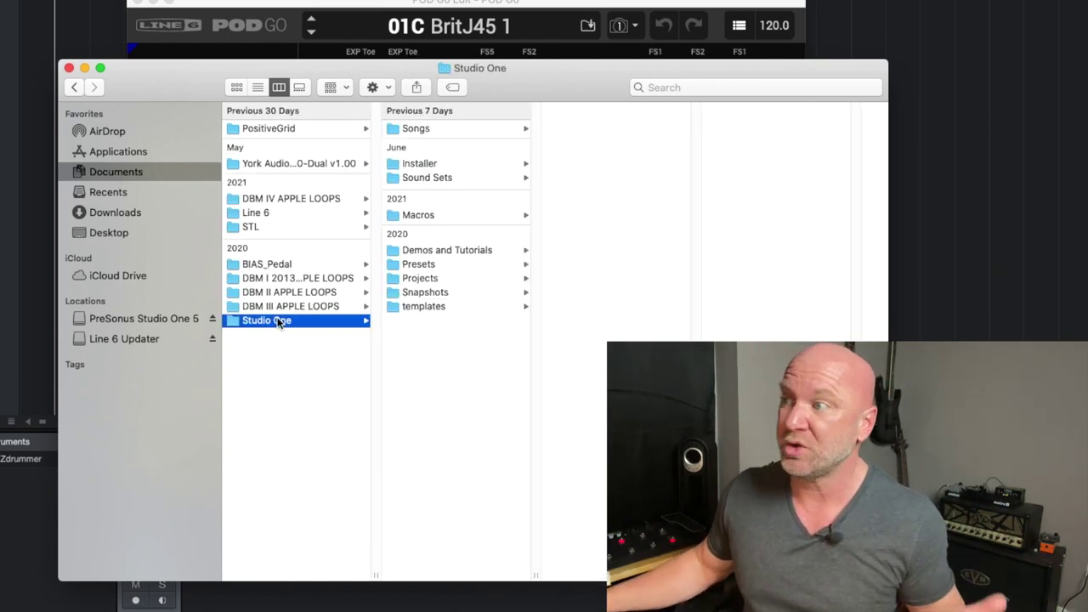
{"action": "left_click", "coordinate": [272, 130]}
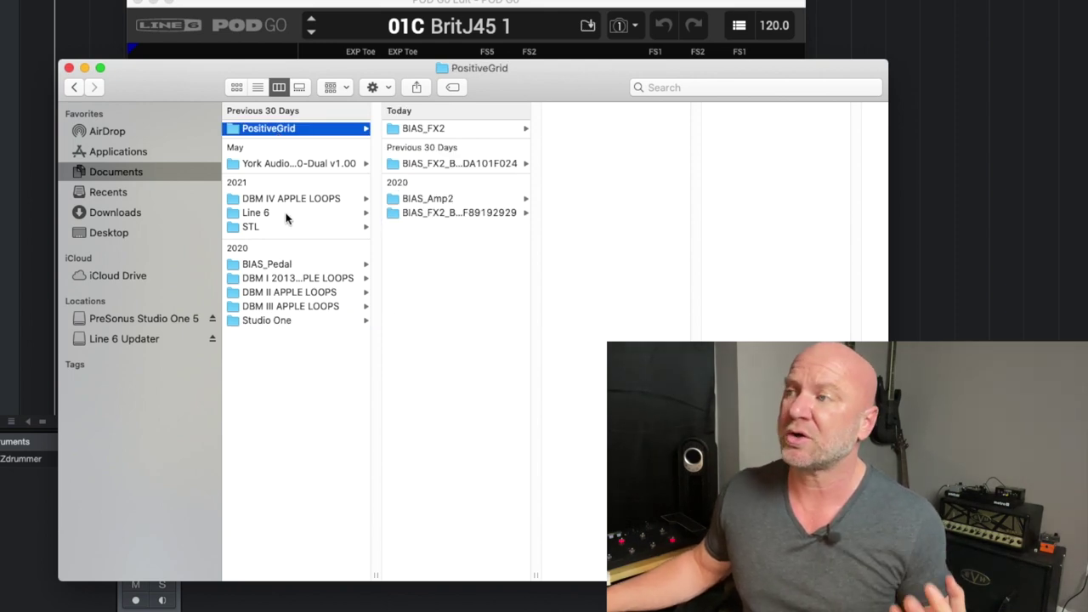
{"action": "left_click", "coordinate": [264, 164]}
{"action": "left_click_drag", "start_coordinate": [204, 97], "coordinate": [78, 30]}
{"action": "left_click", "coordinate": [304, 58]}
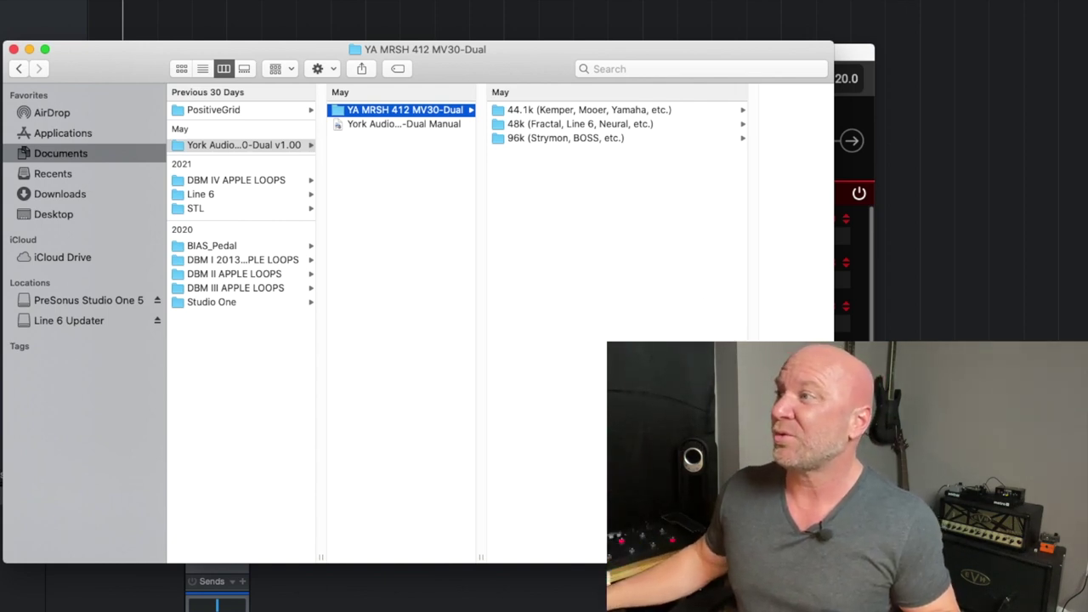
Step: Open the 48k (Fractal, Line 6, Neural, etc.) folder, look through its subfolders, and open MV30a under Natural Phase Singles
{"action": "left_click_drag", "start_coordinate": [538, 82], "coordinate": [505, 79]}
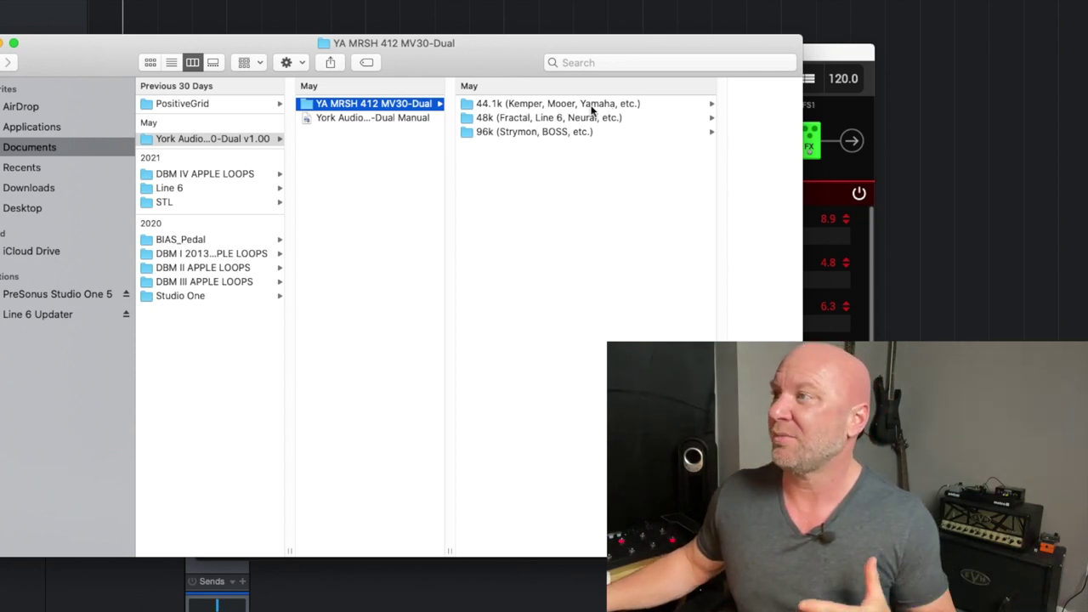
{"action": "left_click", "coordinate": [512, 124]}
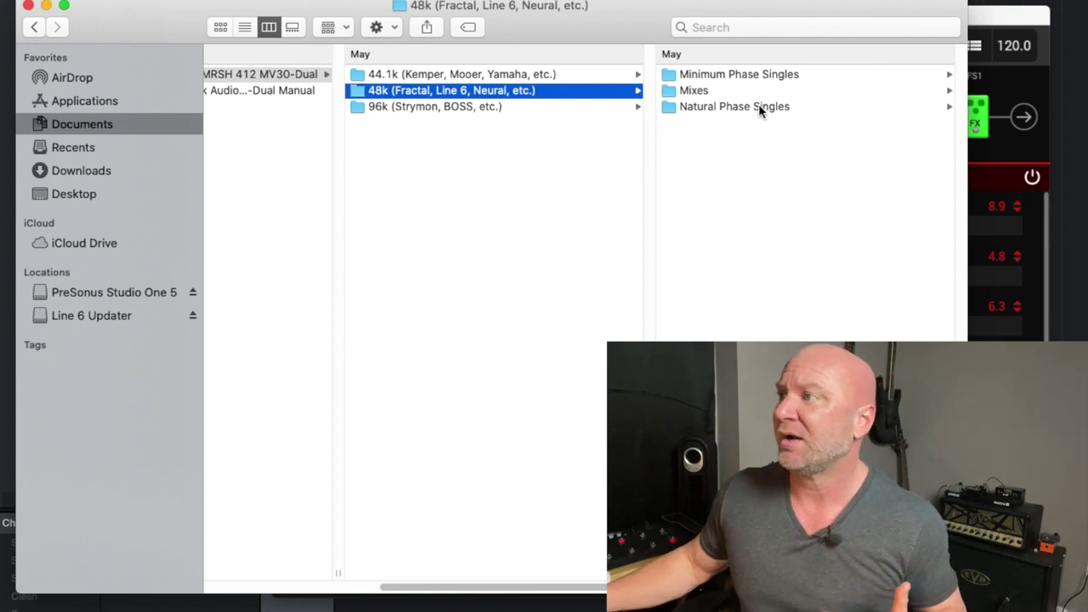
{"action": "left_click", "coordinate": [736, 78]}
{"action": "left_click", "coordinate": [722, 91]}
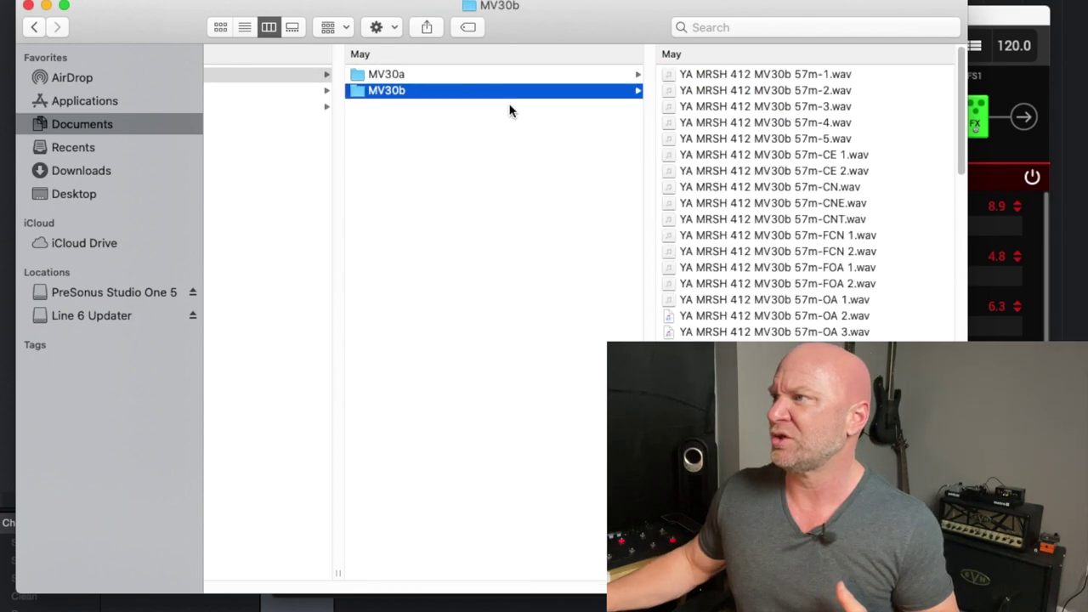
{"action": "left_click", "coordinate": [264, 108]}
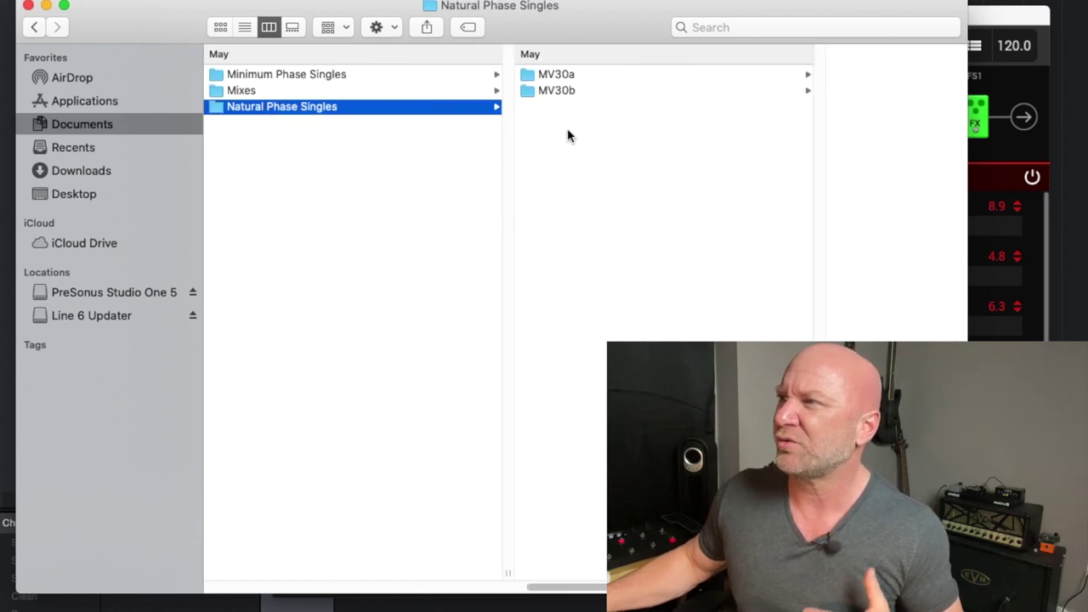
{"action": "left_click", "coordinate": [565, 76]}
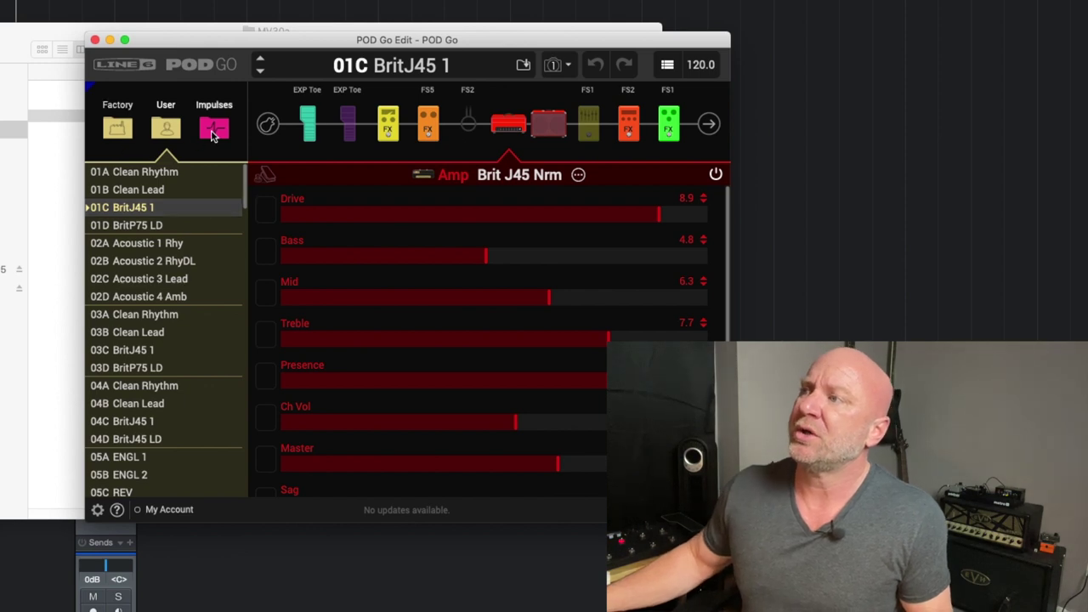
Step: Look through the factory and user presets in POD Go Edit, and display the impulses list
{"action": "left_click", "coordinate": [123, 132]}
{"action": "left_click", "coordinate": [174, 131]}
{"action": "left_click", "coordinate": [213, 130]}
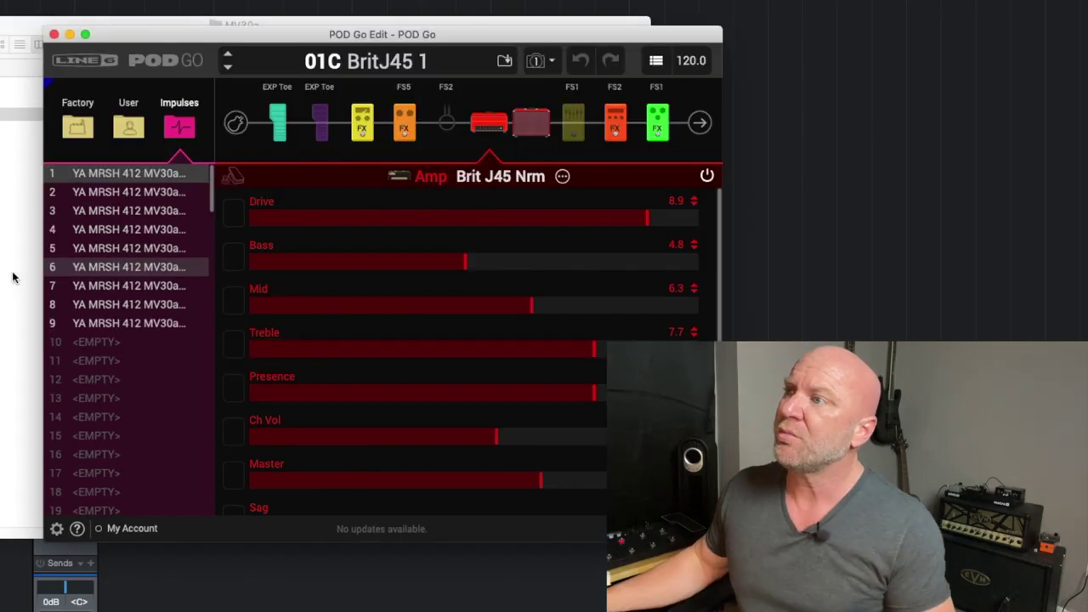
Step: Place the Finder window beside the impulses list and import YA MRSH 412 MV30a 57v-CE 1.wav into an empty impulse slot
{"action": "left_click", "coordinate": [13, 276]}
{"action": "left_click_drag", "start_coordinate": [4, 47], "coordinate": [315, 0]}
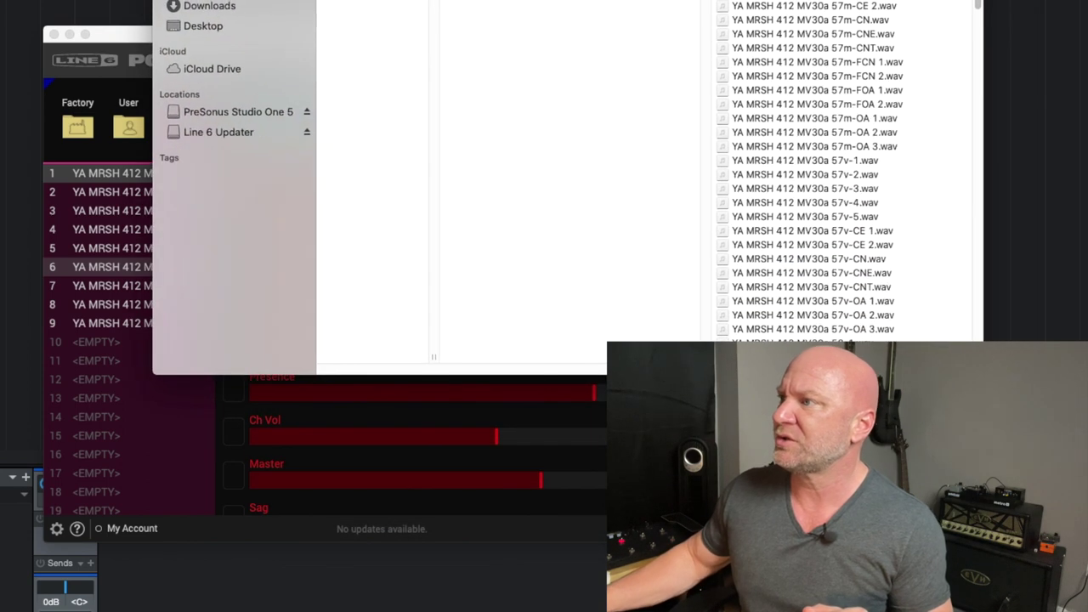
{"action": "left_click_drag", "start_coordinate": [157, 210], "coordinate": [352, 209]}
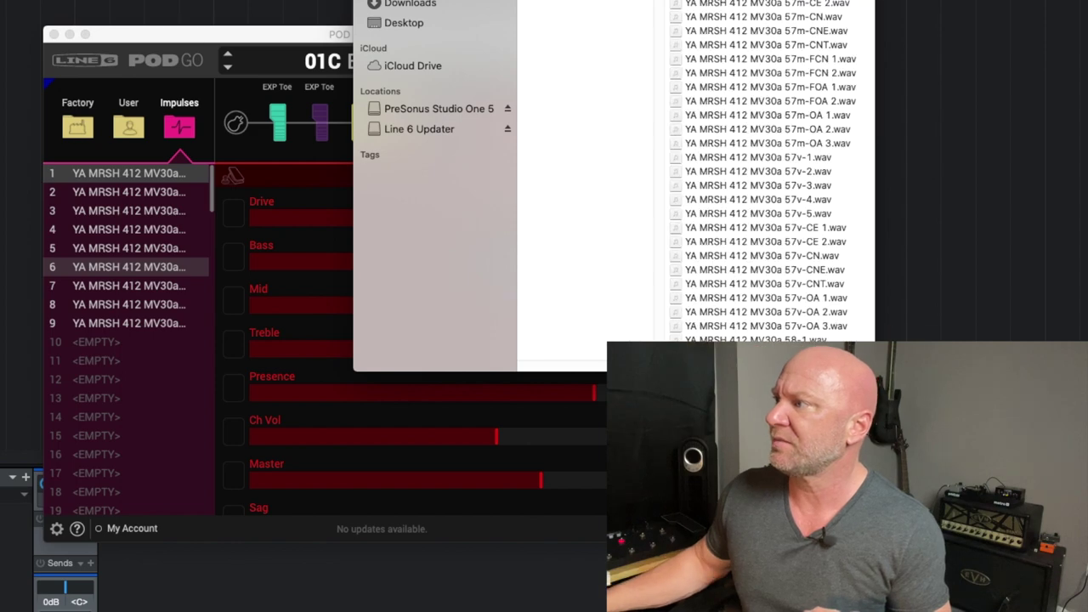
{"action": "left_click", "coordinate": [694, 228]}
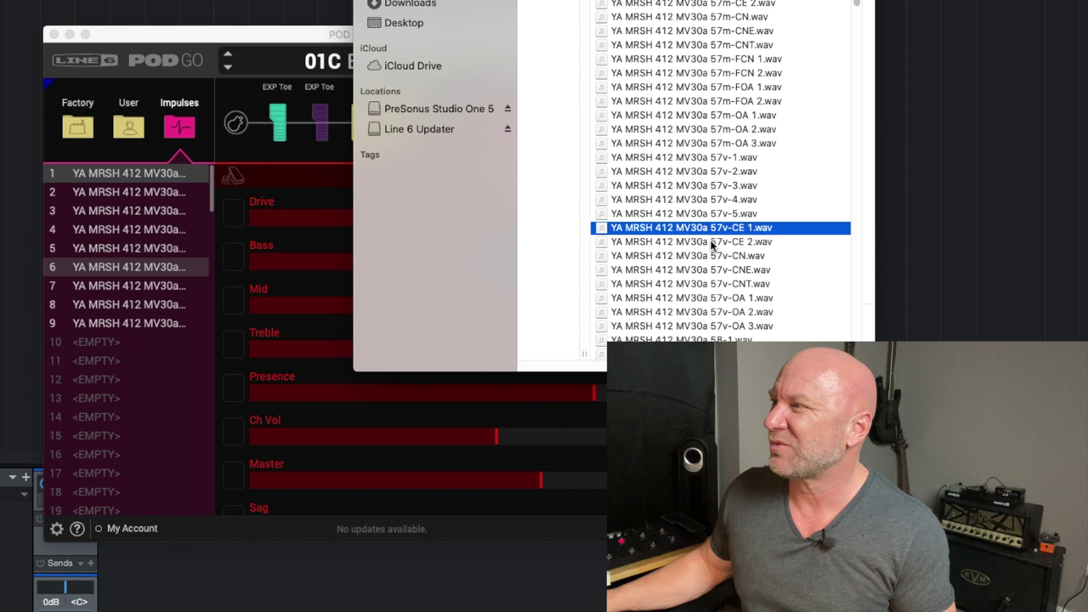
{"action": "left_click_drag", "start_coordinate": [690, 232], "coordinate": [136, 387]}
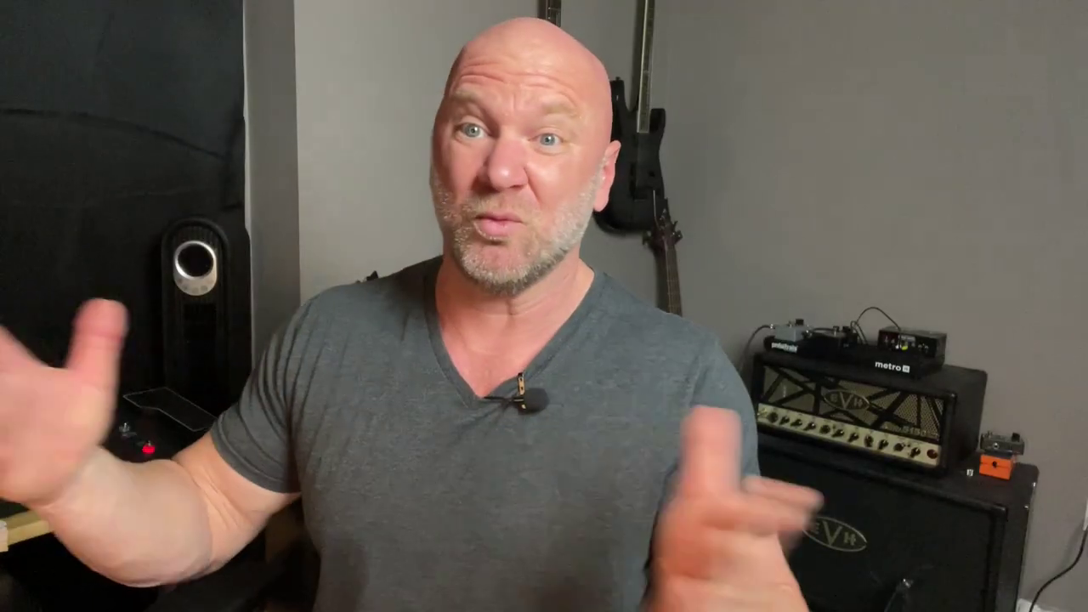
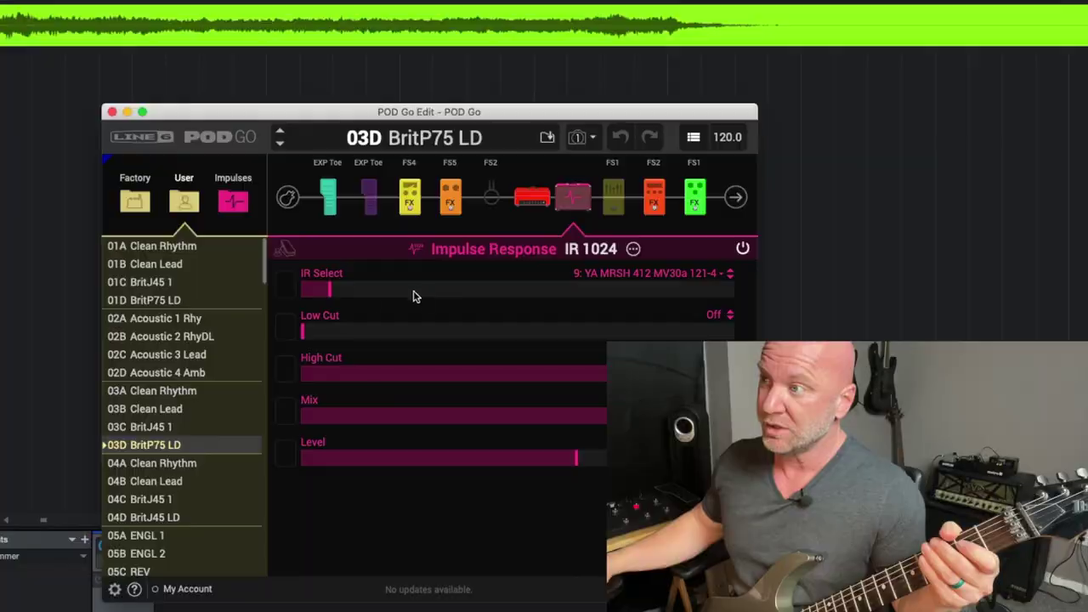
Step: Compare the stock cab preset 01D BritP75 LD with the impulse response preset 03D BritP75 LD by switching between them
{"action": "left_click", "coordinate": [190, 306]}
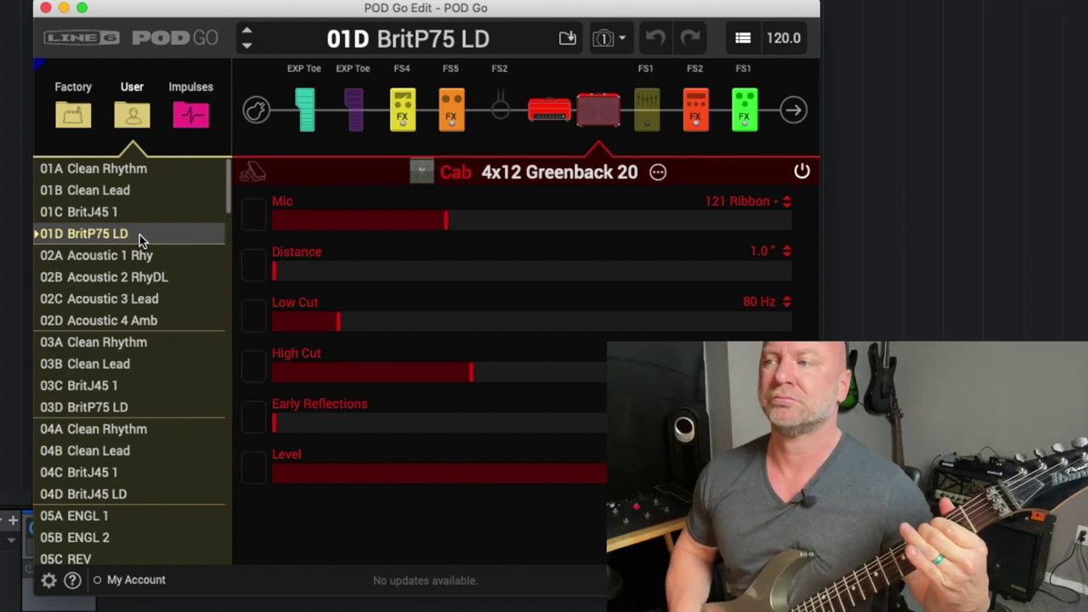
{"action": "left_click", "coordinate": [124, 407]}
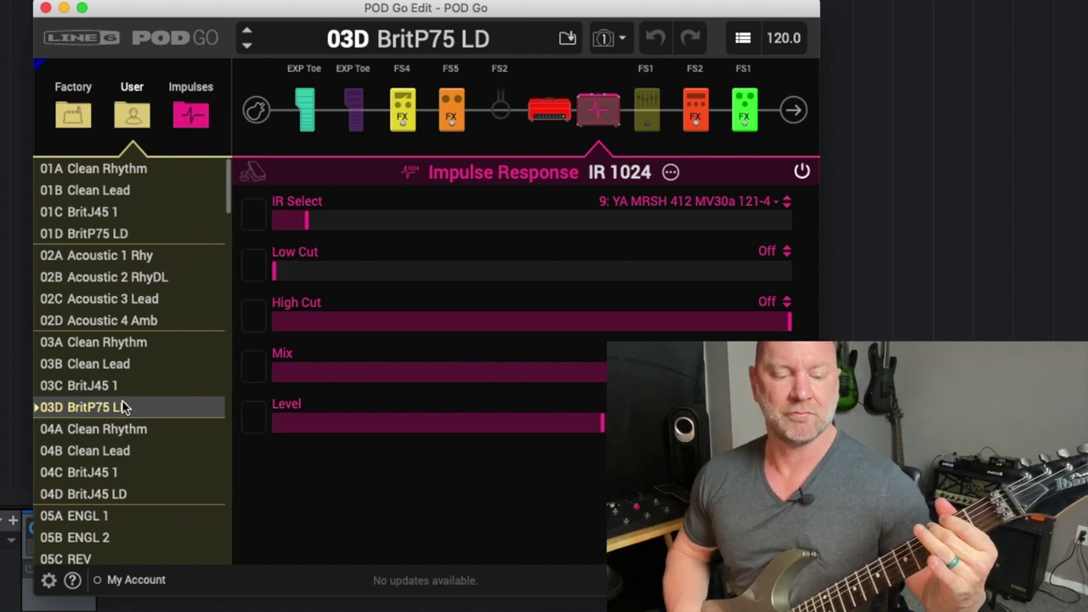
{"action": "left_click", "coordinate": [128, 233]}
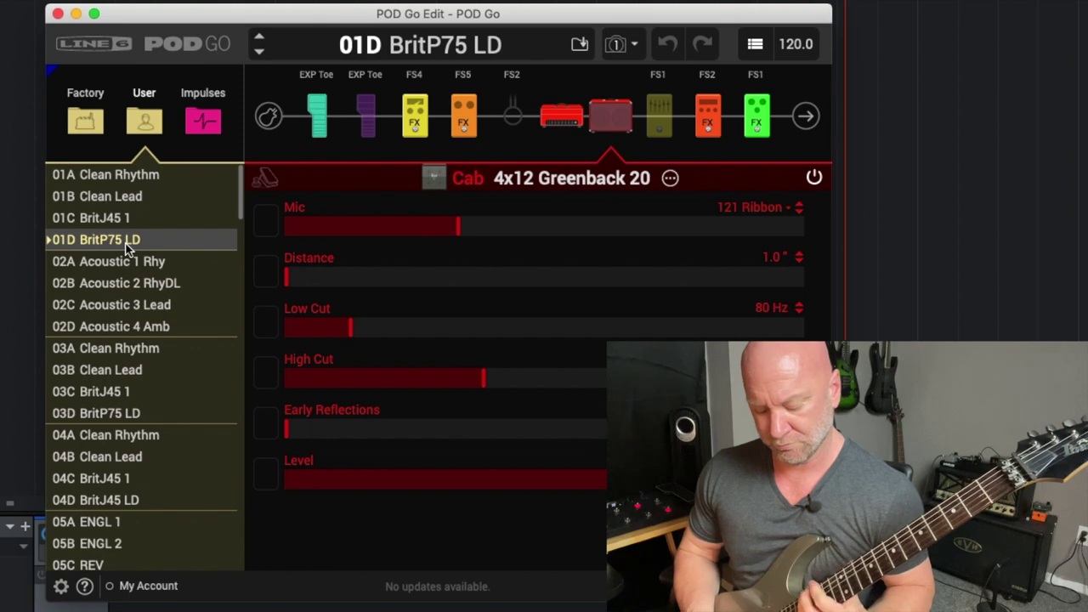
{"action": "left_click", "coordinate": [126, 413]}
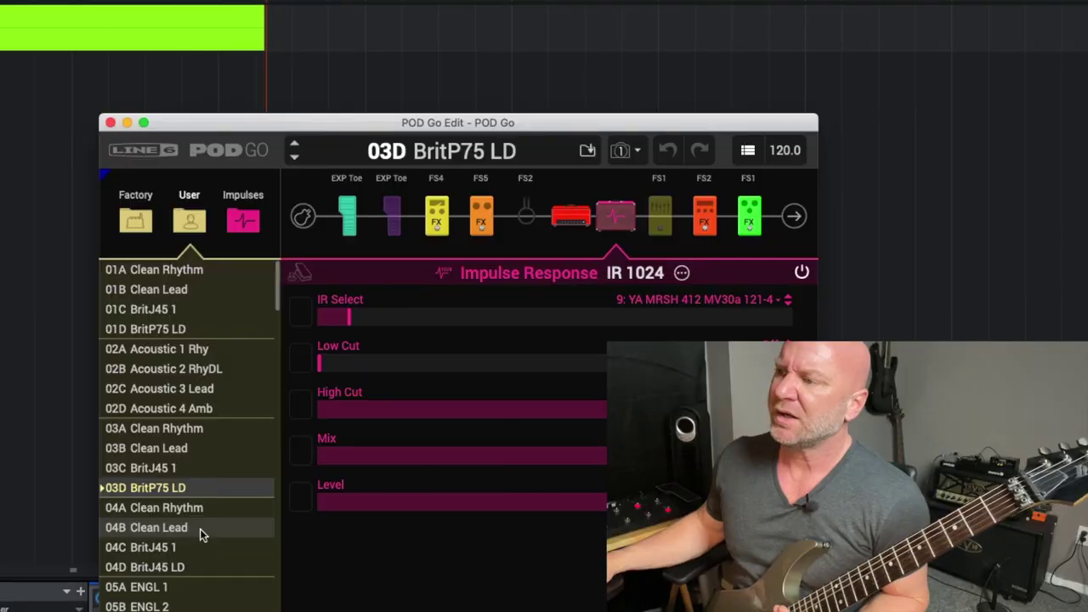
Step: Load user preset 05A ENGL 1 and examine its cab and amp settings
{"action": "left_click", "coordinate": [164, 587]}
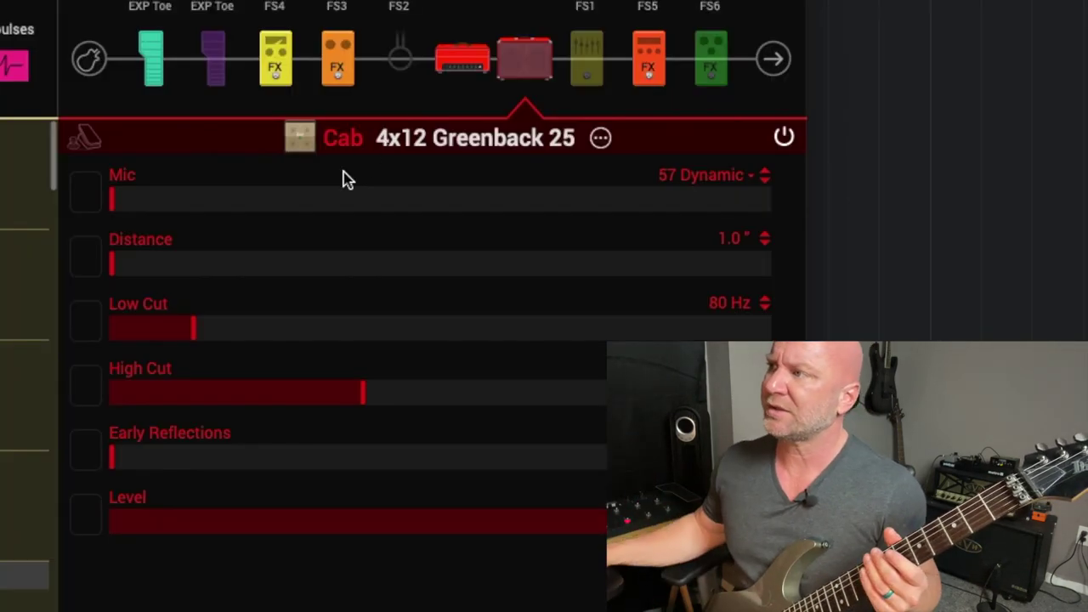
{"action": "left_click", "coordinate": [451, 70]}
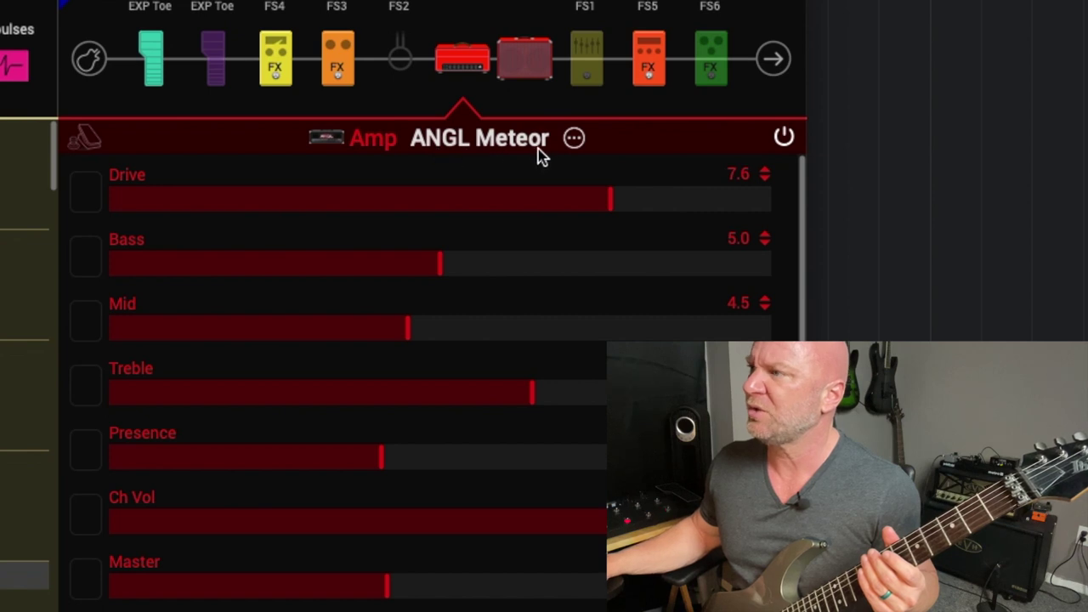
{"action": "mouse_move", "coordinate": [522, 77]}
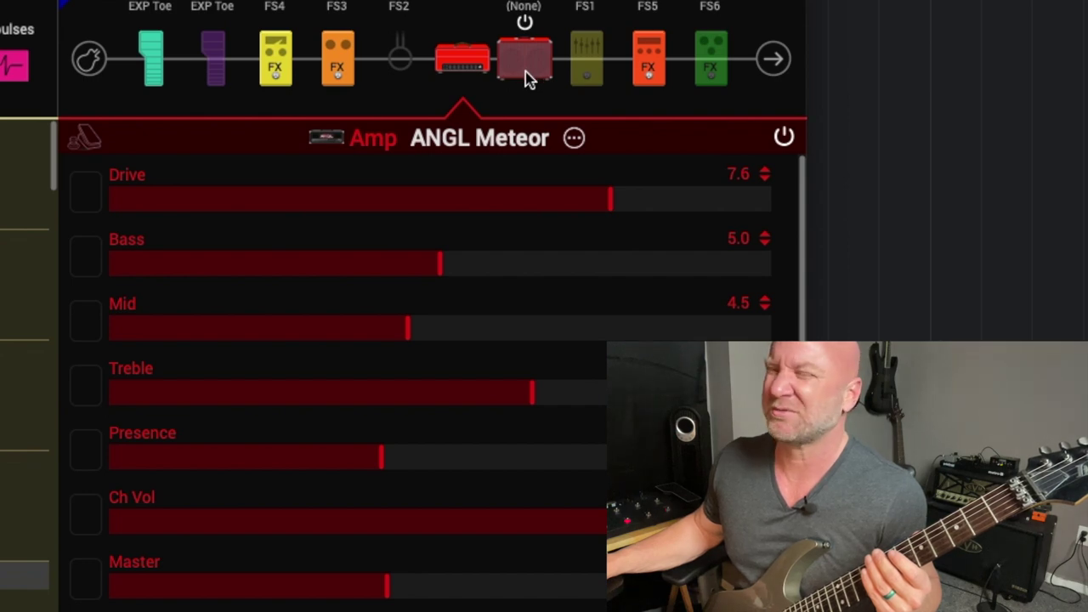
Step: Compare the stock cab preset 05A ENGL 1 with the impulse response preset 05B ENGL 2, examining the cab, amp and impulse response blocks
{"action": "left_click", "coordinate": [525, 73]}
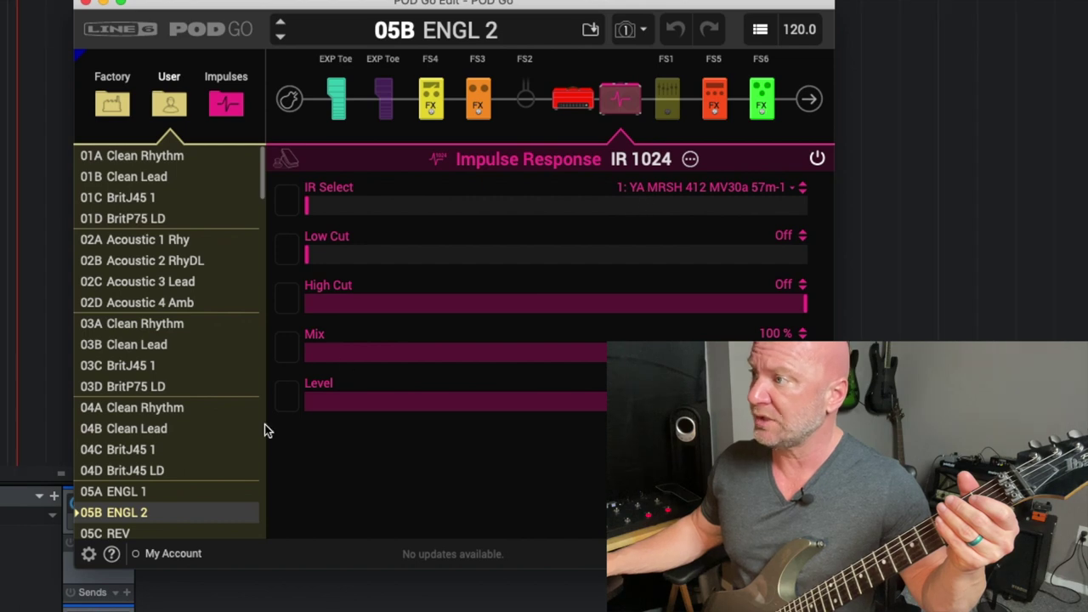
{"action": "left_click", "coordinate": [167, 493]}
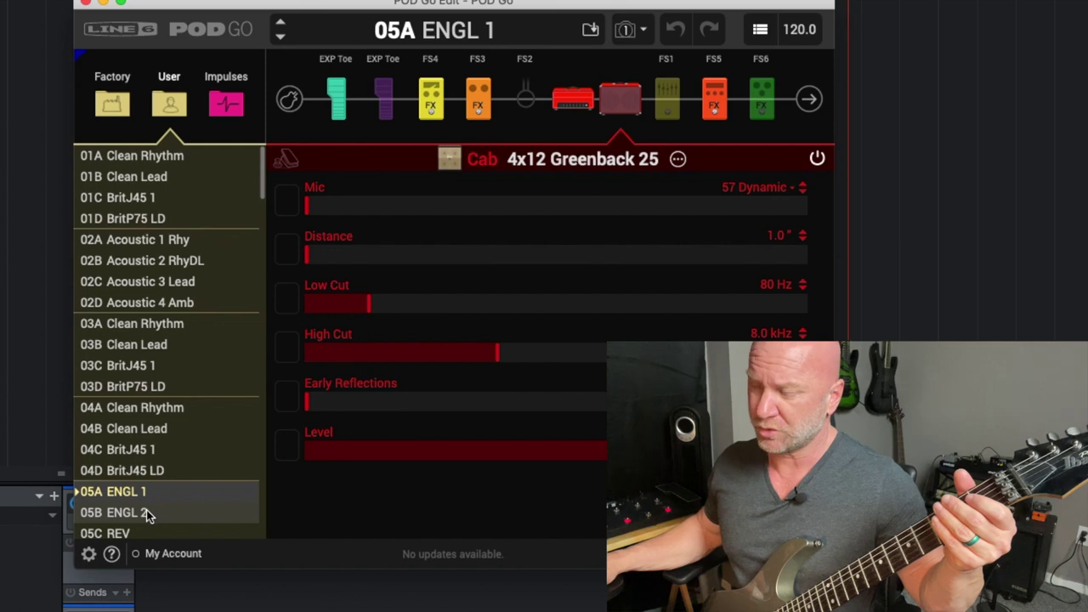
{"action": "left_click", "coordinate": [147, 513]}
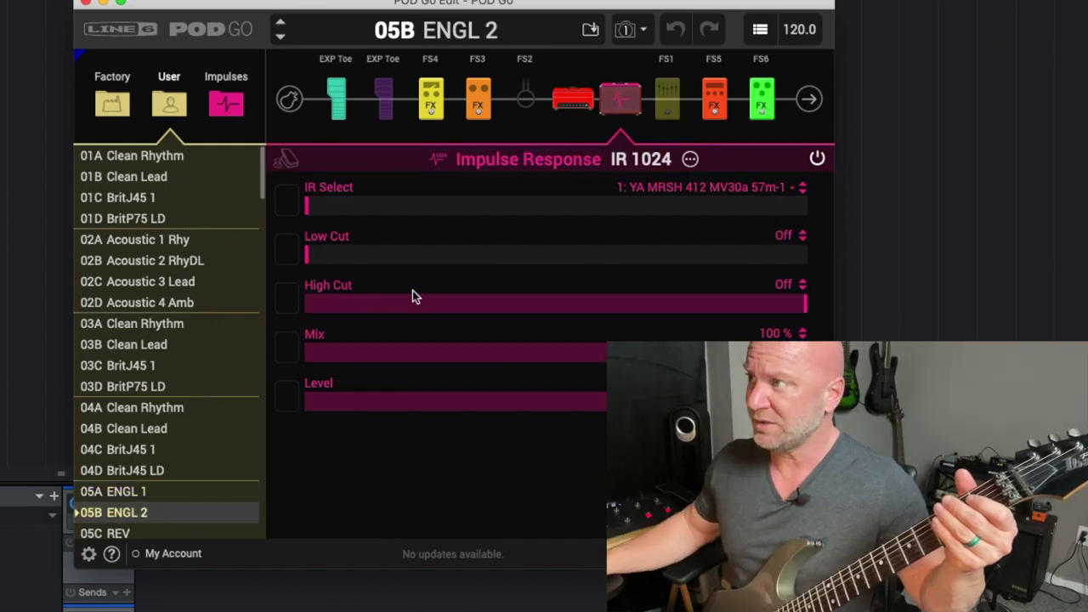
{"action": "left_click", "coordinate": [560, 102]}
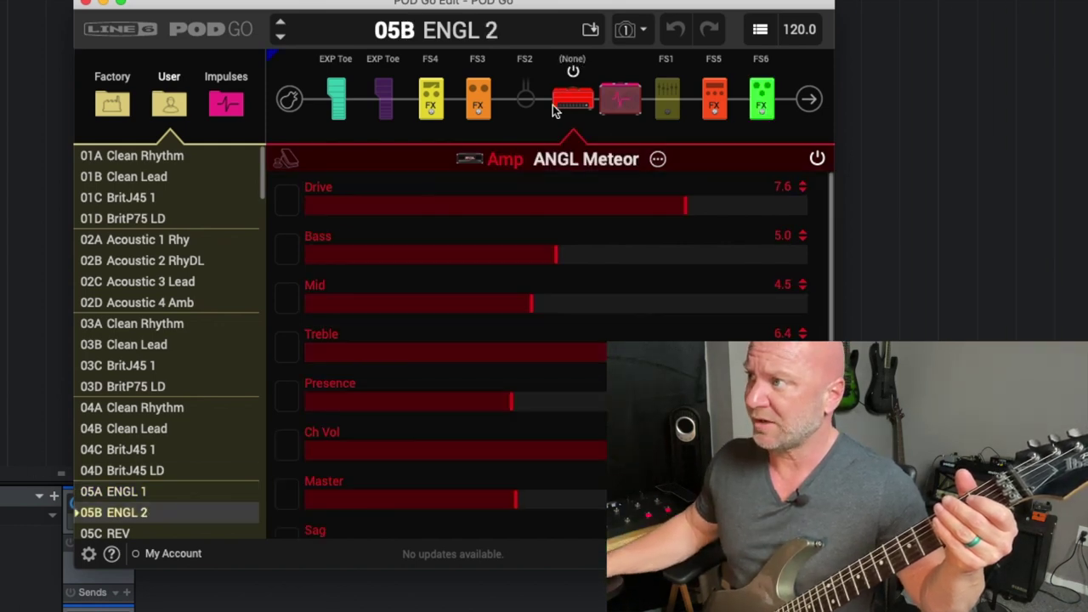
{"action": "left_click", "coordinate": [613, 102]}
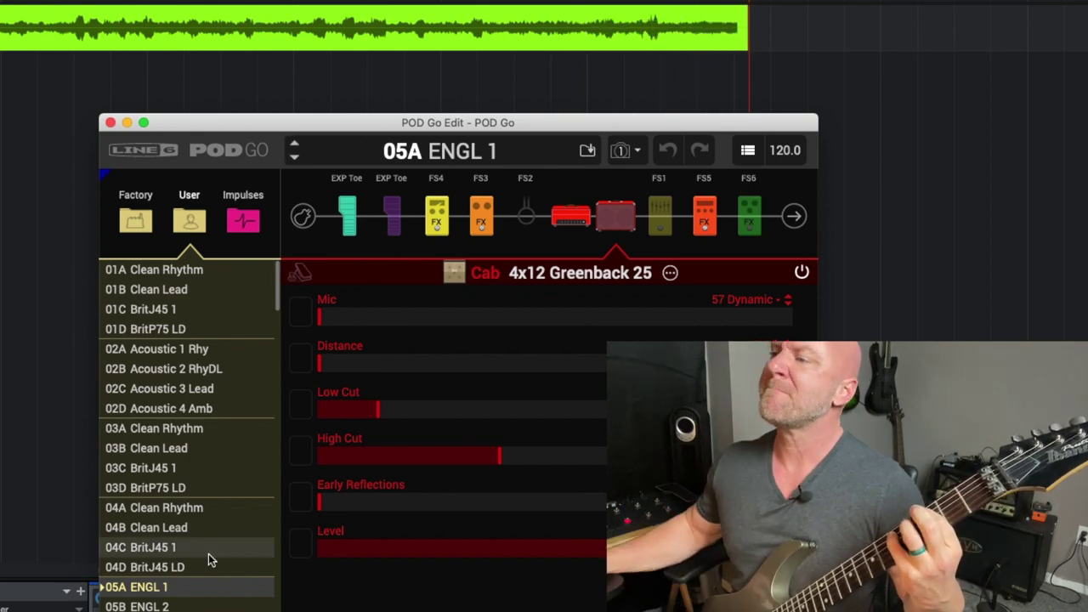
{"action": "left_click", "coordinate": [180, 605]}
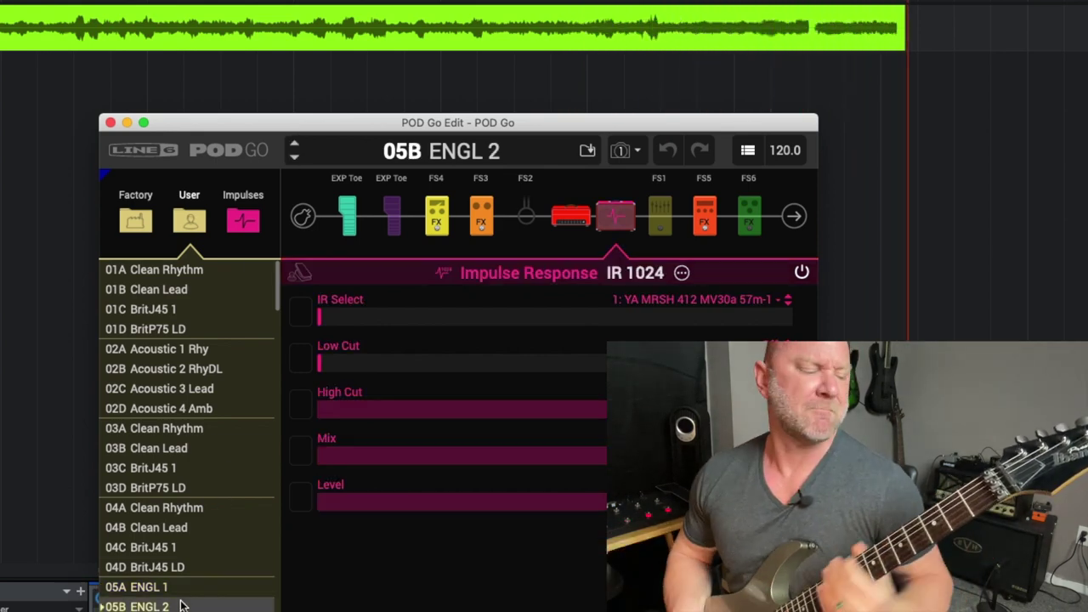